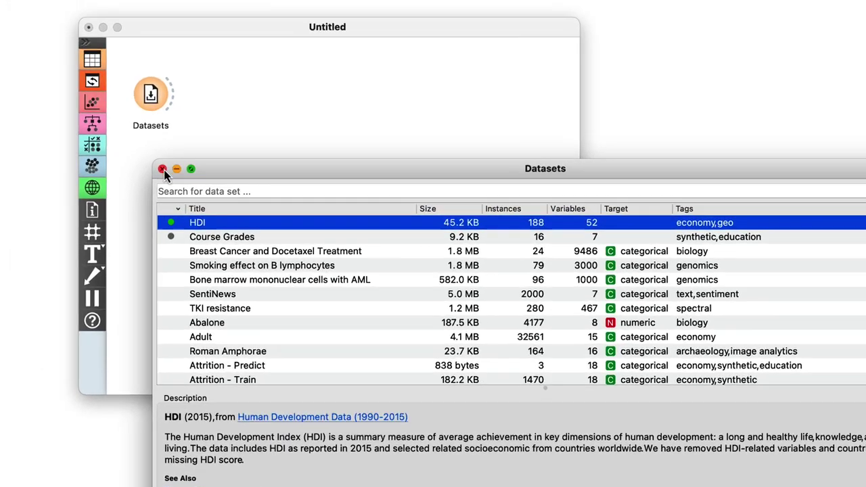
# Connect a Data Table to Datasets and open it to view the 188-country HDI data.
pyautogui.click(101, 119)
pyautogui.moveTo(213, 137); pyautogui.dragTo(257, 133)
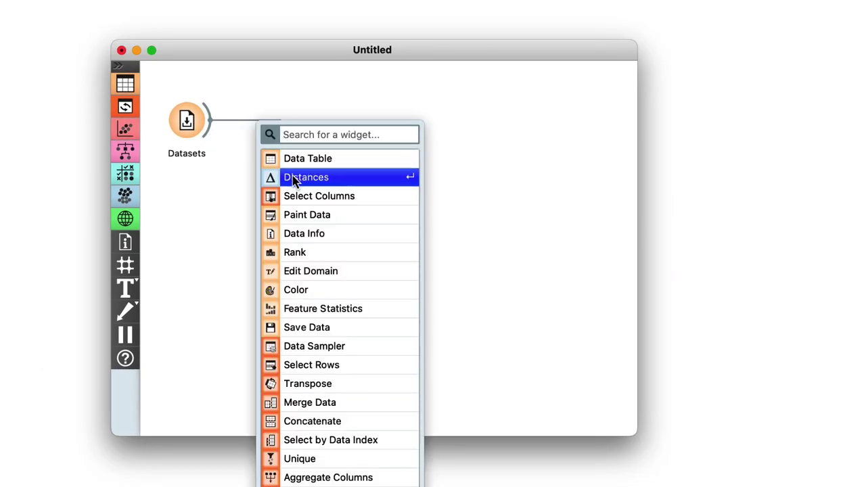
pyautogui.click(291, 157)
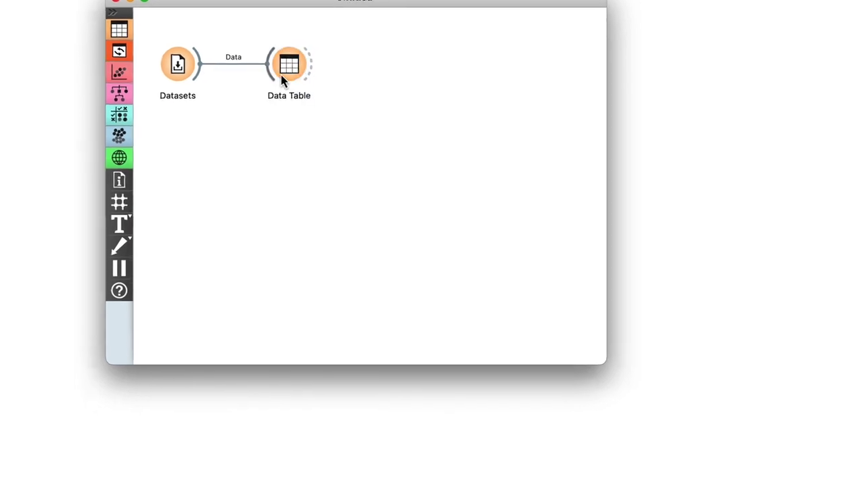
pyautogui.doubleClick(282, 79)
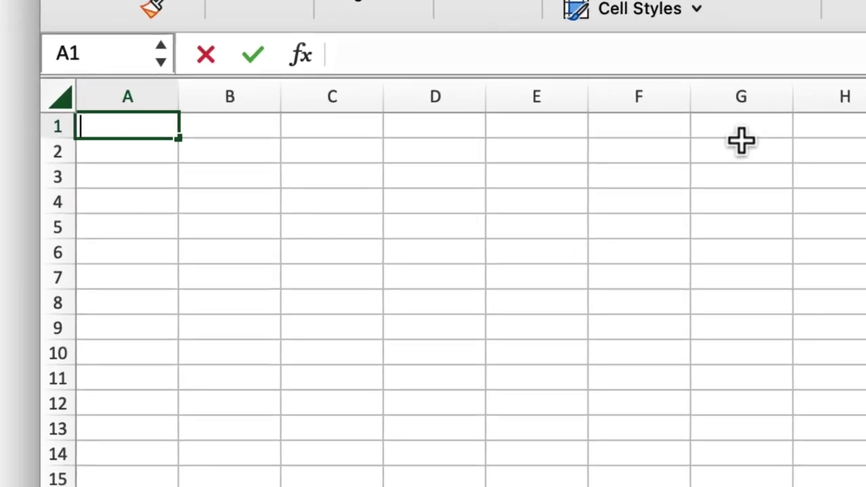
# Enter a 'name' header in A1 with six first names below it.
pyautogui.write('name')
pyautogui.press('Return')
pyautogui.write('Jil')
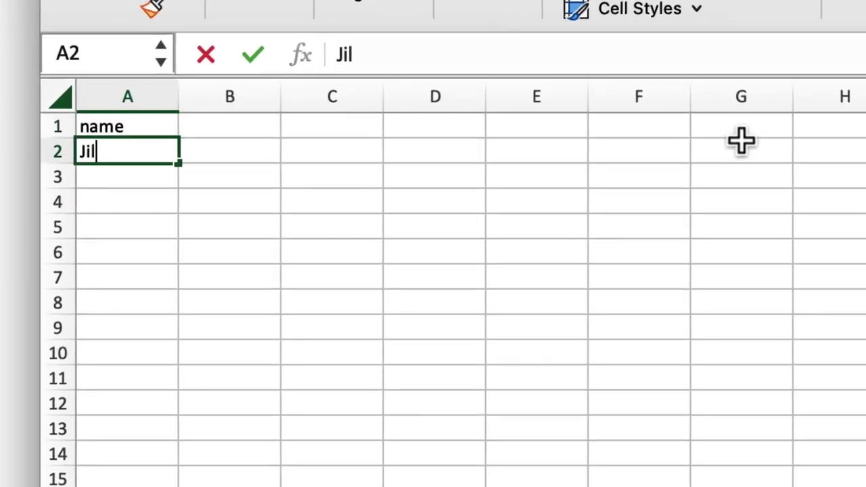
pyautogui.write('l')
pyautogui.press('Return')
pyautogui.write('Ana')
pyautogui.press('Return')
pyautogui.write('Joh')
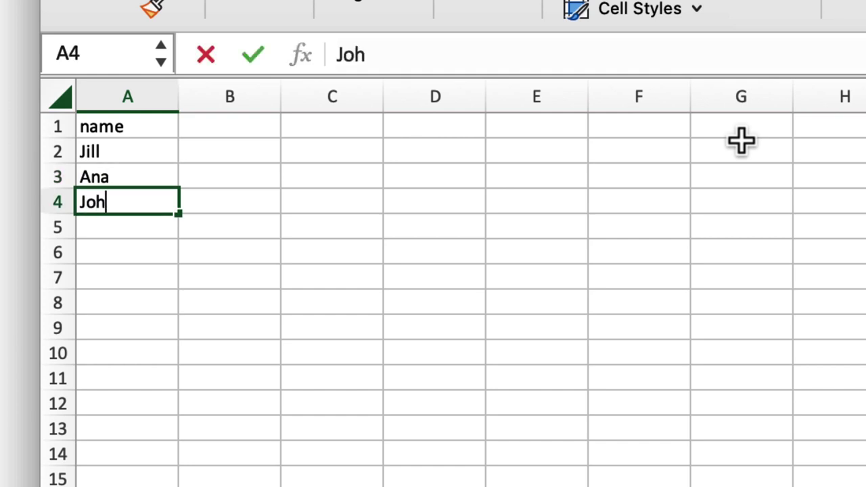
pyautogui.write('n')
pyautogui.press('Return')
pyautogui.write('Stacy')
pyautogui.press('Return')
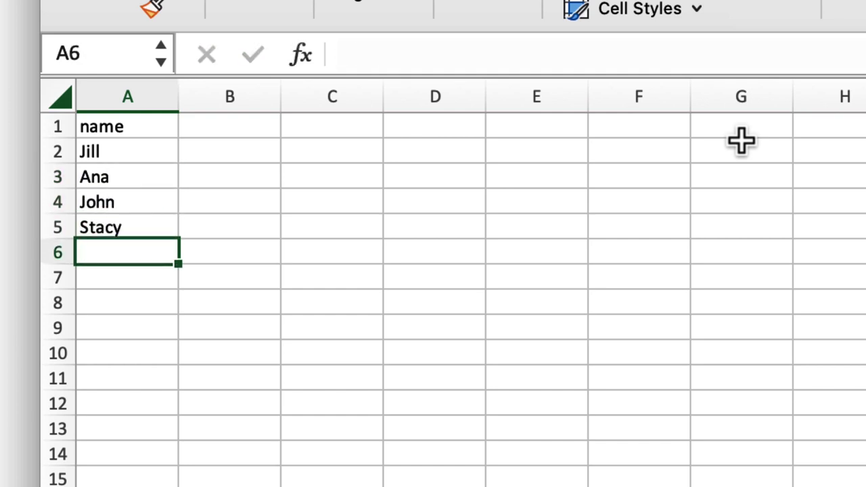
pyautogui.write('Mike')
pyautogui.press('Return')
pyautogui.write('Fred')
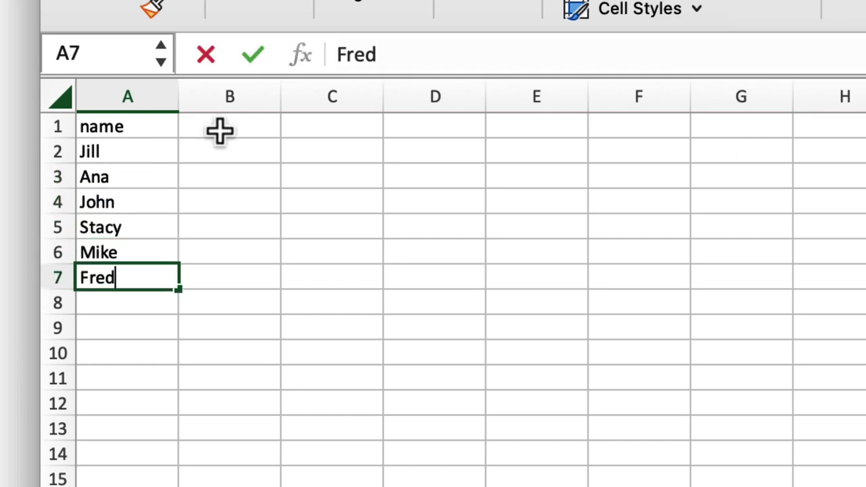
# Fill columns B–D with age (16, 28, 33, 53, 41, 14), gender and eye-colour values.
pyautogui.click(220, 132)
pyautogui.write('age 16 28 33 53 41 ')
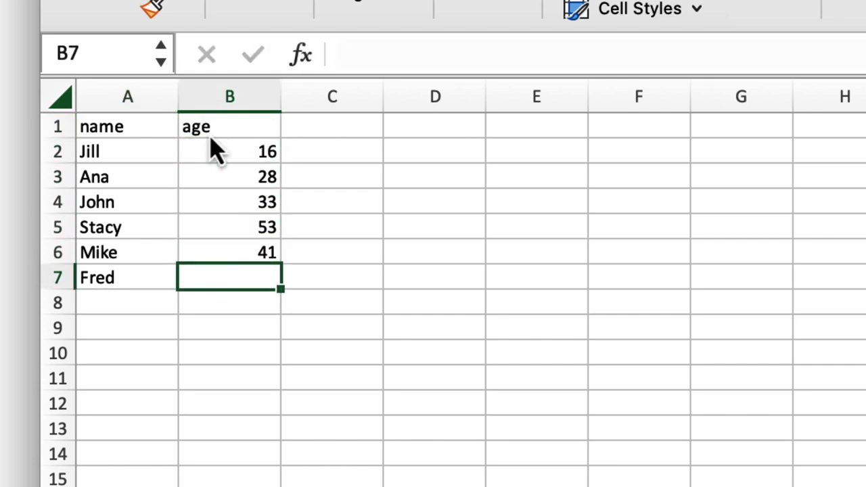
pyautogui.write('14')
pyautogui.click(318, 125)
pyautogui.write('gender female female male female male male')
pyautogui.click(467, 127)
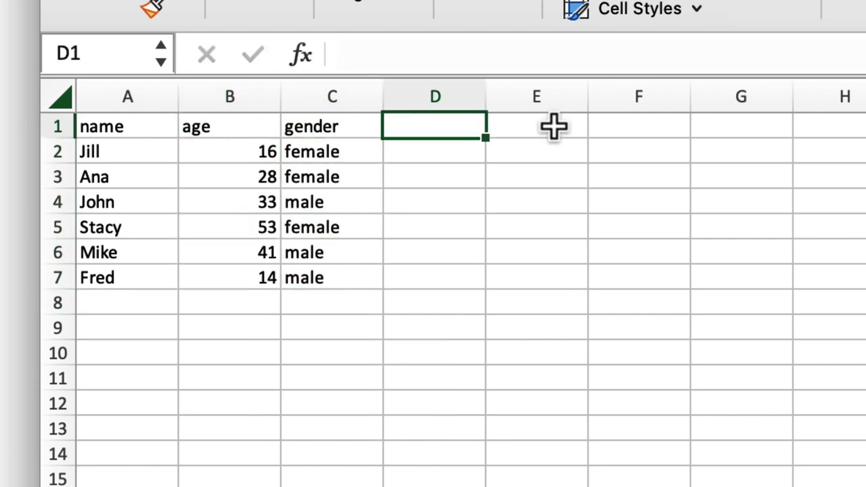
pyautogui.write('eyes green blue blue brown green blue')
pyautogui.click(553, 127)
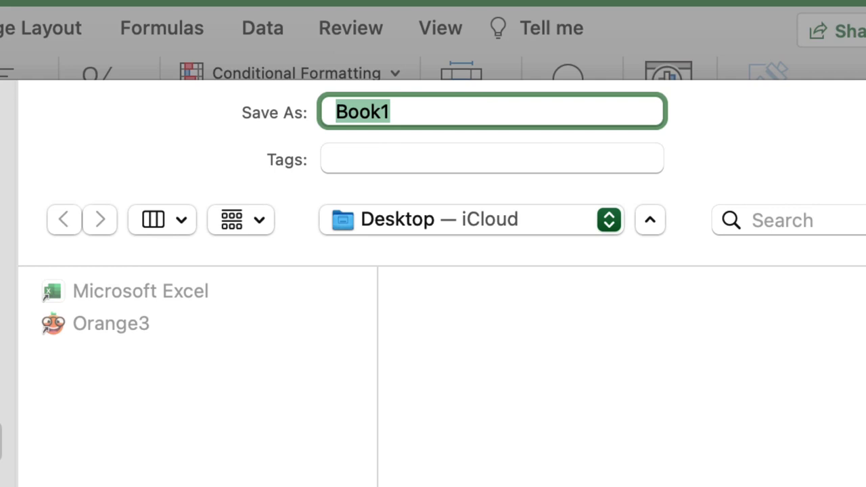
# Name the workbook 'fitness' in the Save As dialog.
pyautogui.write('fitne')
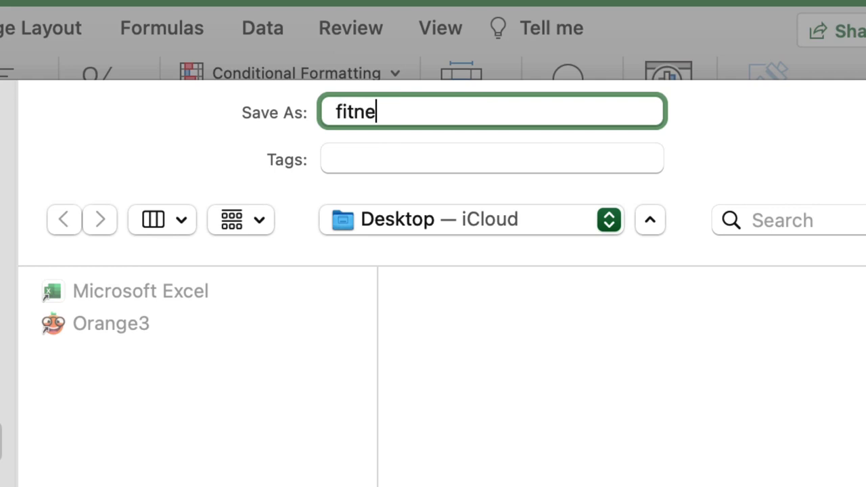
pyautogui.write('ss')
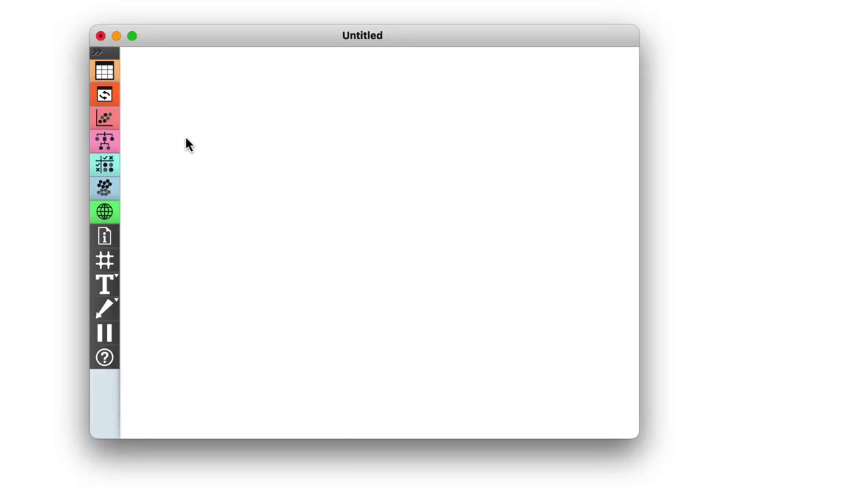
# Add a File widget to the canvas, open its settings and dismiss the CSV notice.
pyautogui.rightClick(187, 142)
pyautogui.write('file')
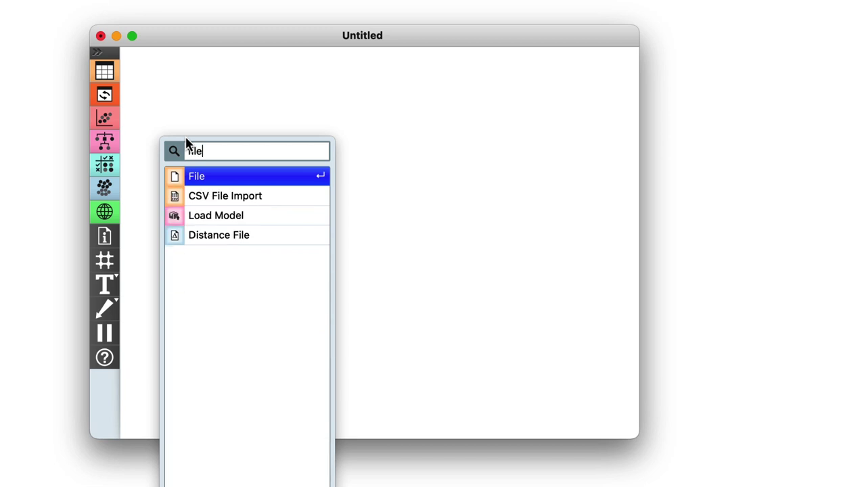
pyautogui.press('Return')
pyautogui.doubleClick(186, 140)
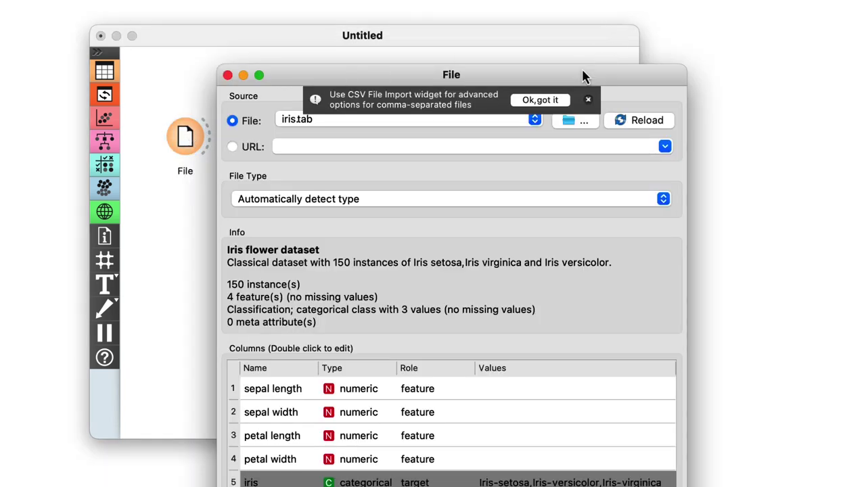
pyautogui.click(550, 103)
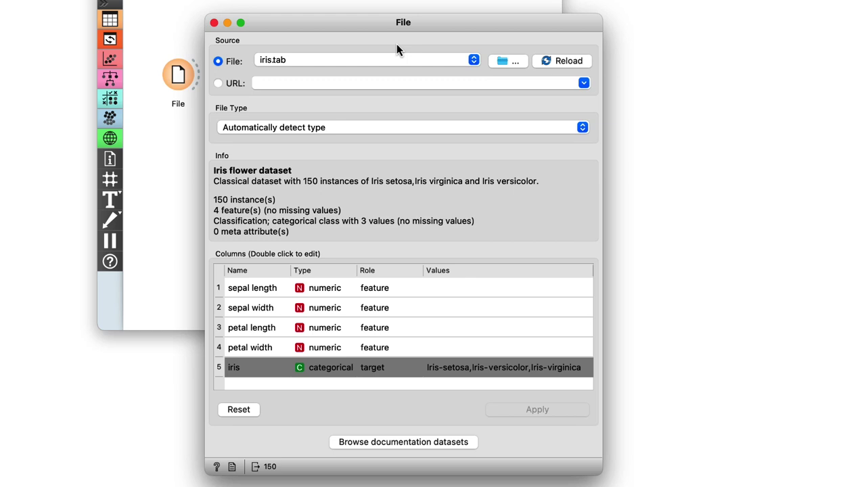
pyautogui.click(508, 61)
# Load fitness.xlsx from the Desktop into the File widget.
pyautogui.click(576, 166)
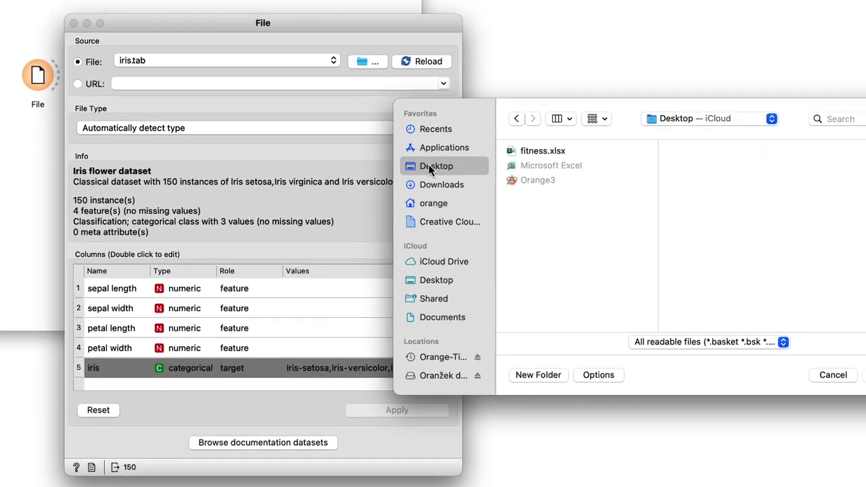
pyautogui.click(455, 154)
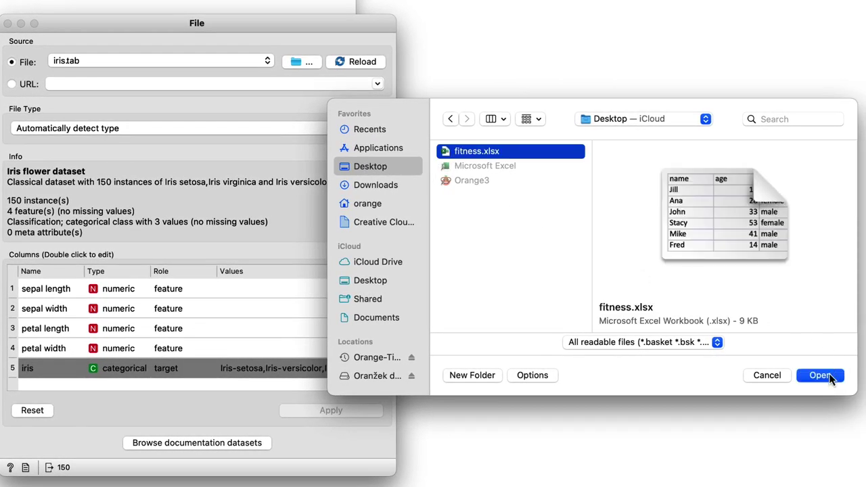
pyautogui.click(828, 379)
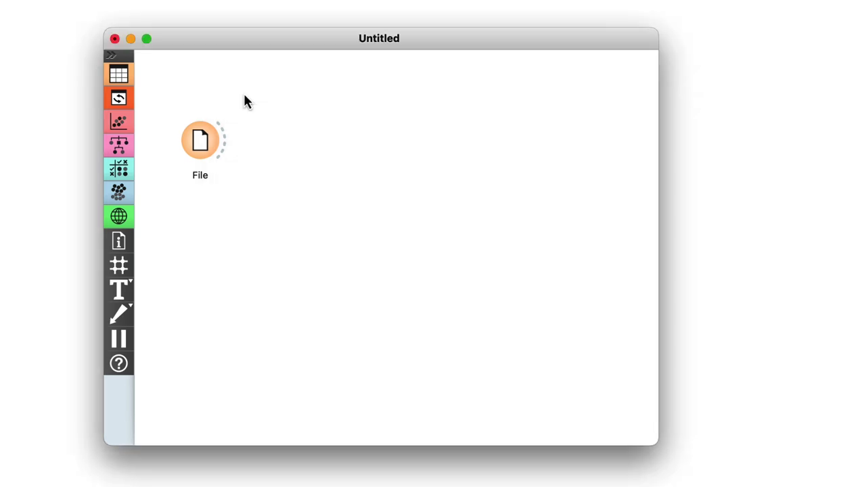
# Connect a Data Table to File and inspect the six fitness records.
pyautogui.moveTo(226, 140); pyautogui.dragTo(264, 74)
pyautogui.click(277, 111)
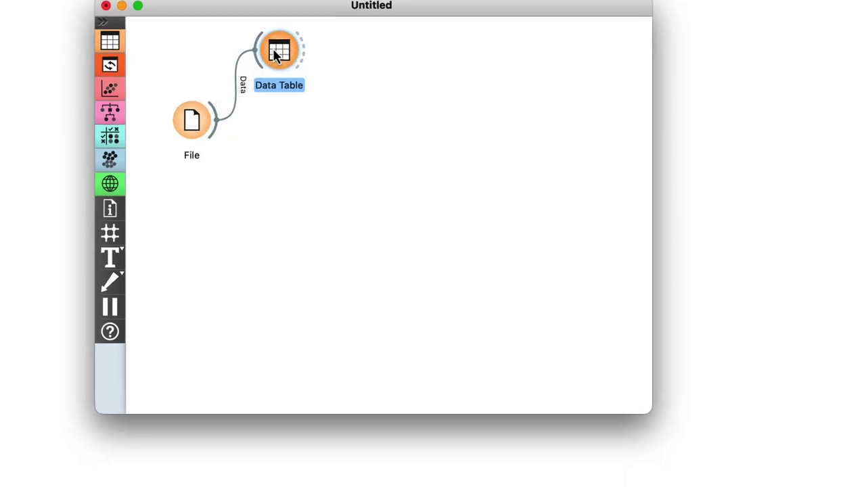
pyautogui.doubleClick(285, 84)
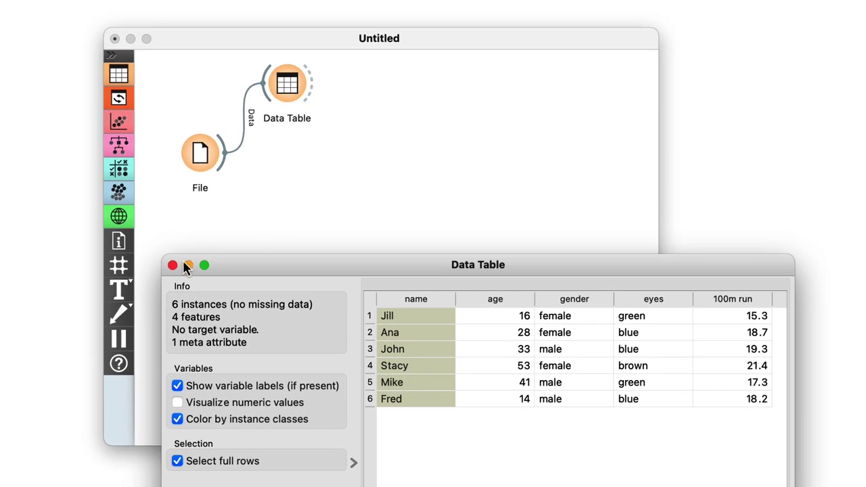
pyautogui.click(112, 38)
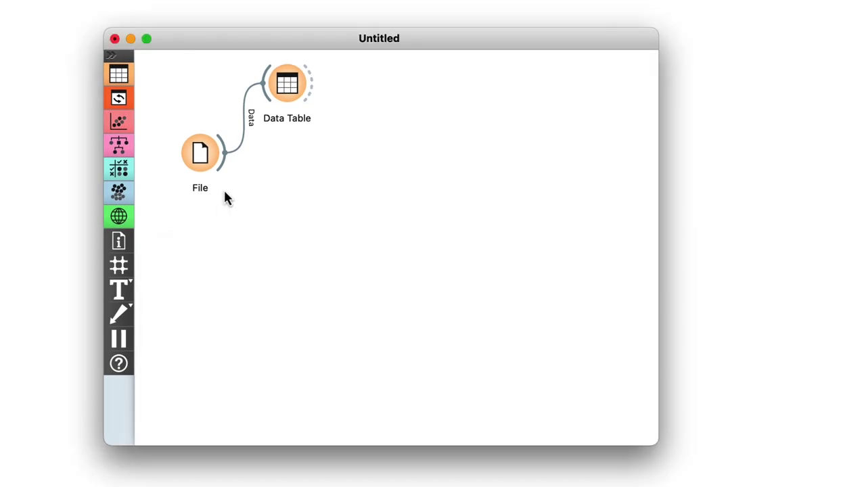
# Add Select Columns after File with eyes ignored, feeding a new Data Table.
pyautogui.moveTo(227, 172); pyautogui.dragTo(269, 236)
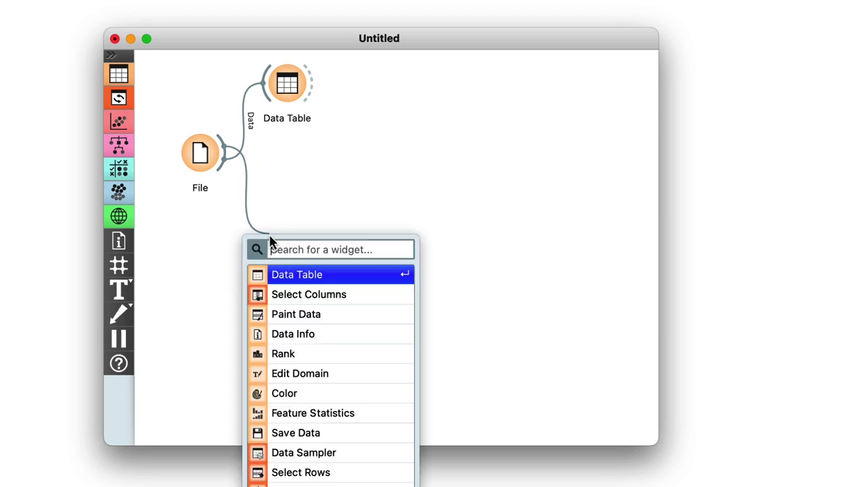
pyautogui.click(281, 293)
pyautogui.doubleClick(293, 261)
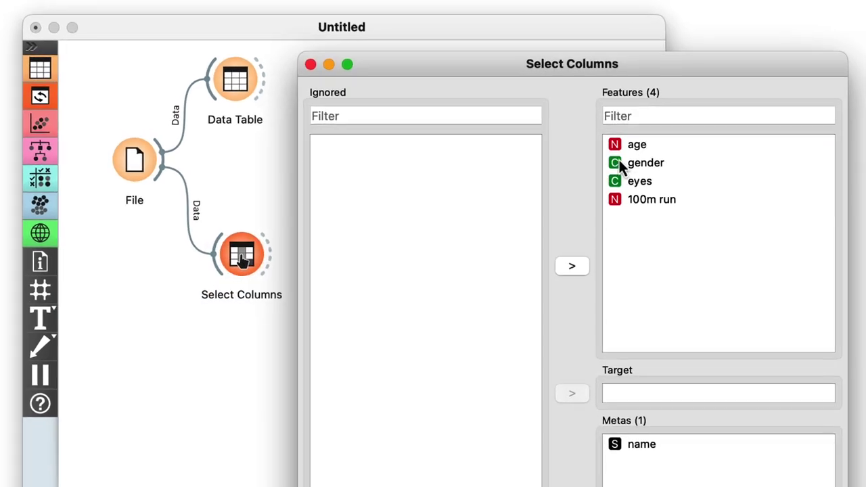
pyautogui.moveTo(629, 182); pyautogui.dragTo(365, 167)
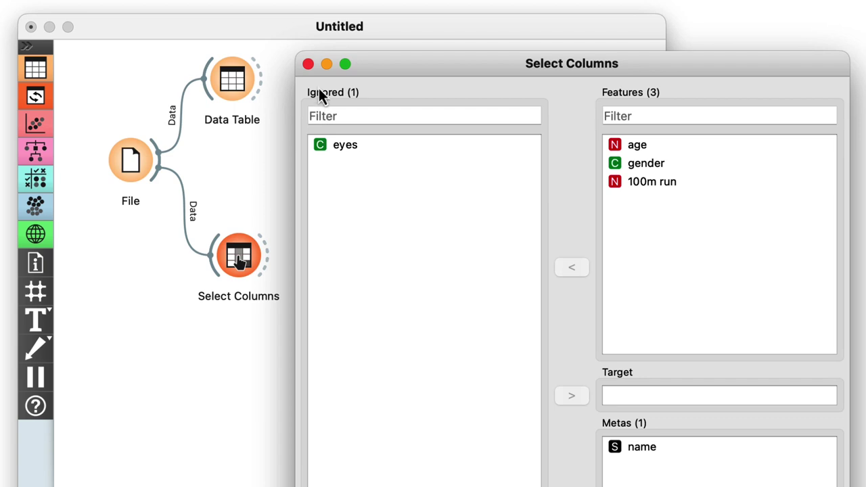
pyautogui.click(308, 64)
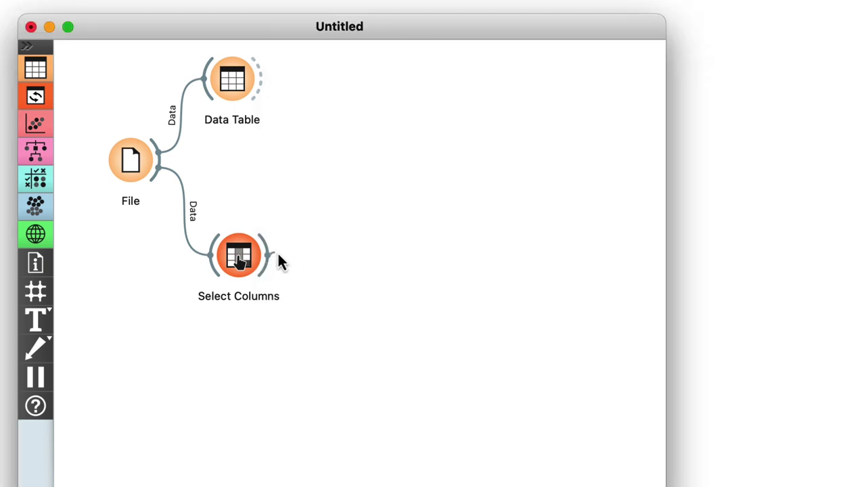
pyautogui.moveTo(277, 253); pyautogui.dragTo(305, 177)
pyautogui.click(326, 221)
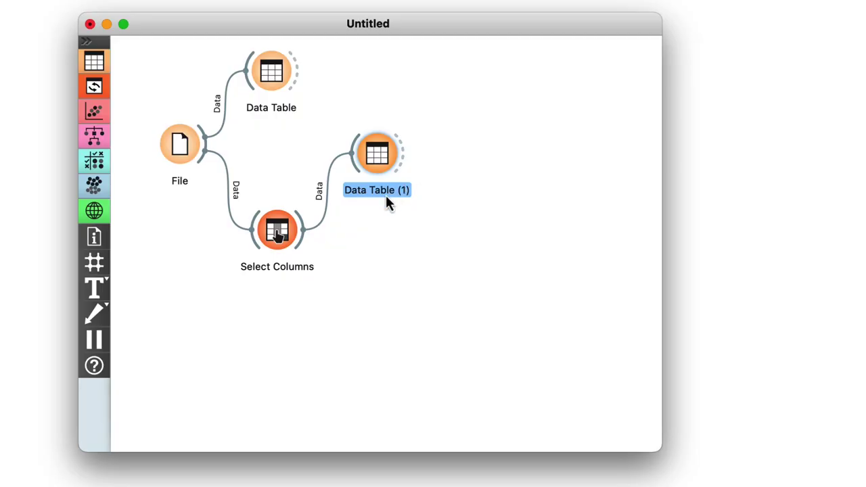
# Attach a Save Data widget to Select Columns.
pyautogui.moveTo(307, 241); pyautogui.dragTo(342, 285)
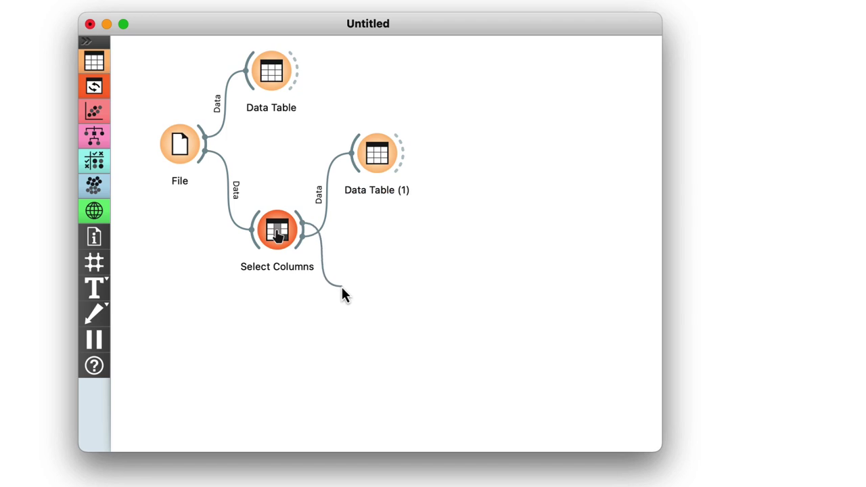
pyautogui.click(369, 350)
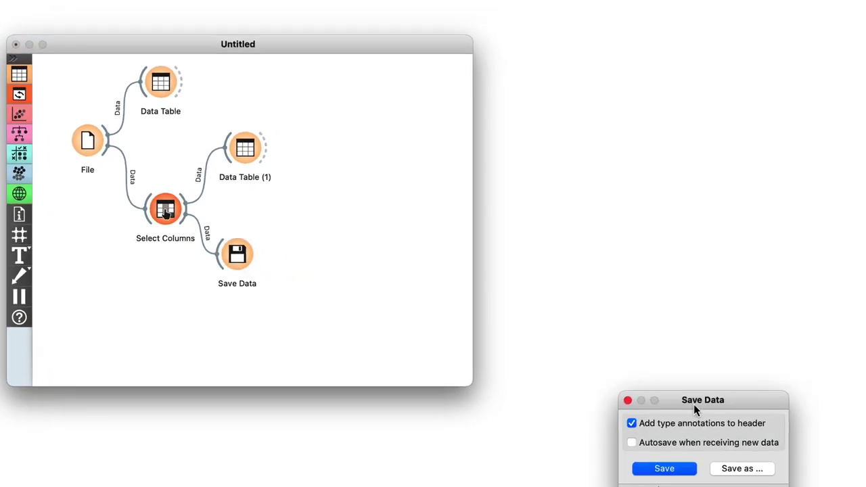
pyautogui.moveTo(693, 403); pyautogui.dragTo(405, 214)
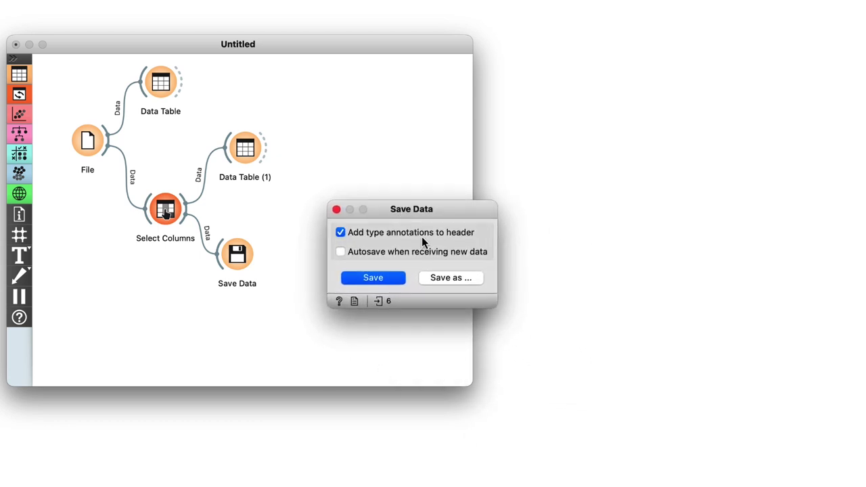
# Save the data in .xlsx format as fitness-no-eyes.xlsx on the Desktop.
pyautogui.click(444, 278)
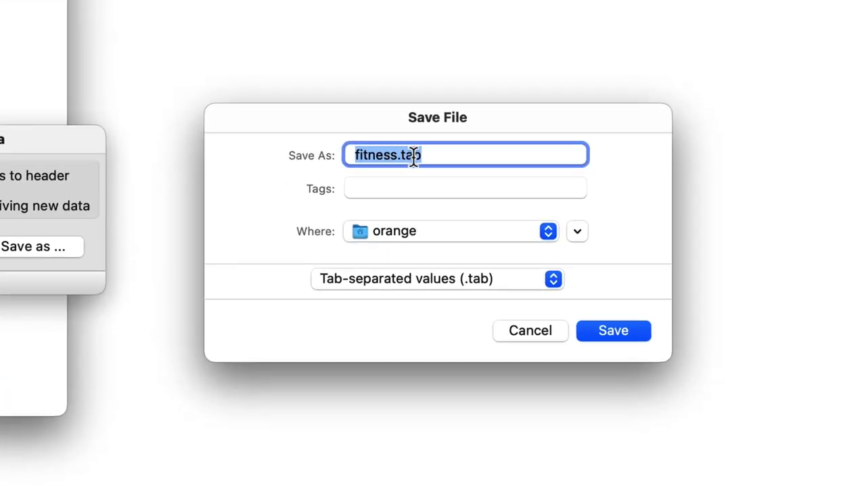
pyautogui.click(432, 277)
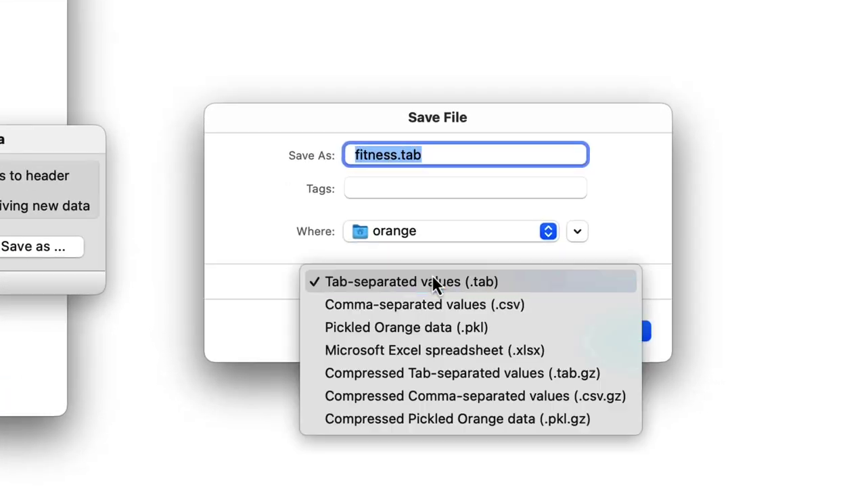
pyautogui.click(436, 352)
pyautogui.click(399, 155)
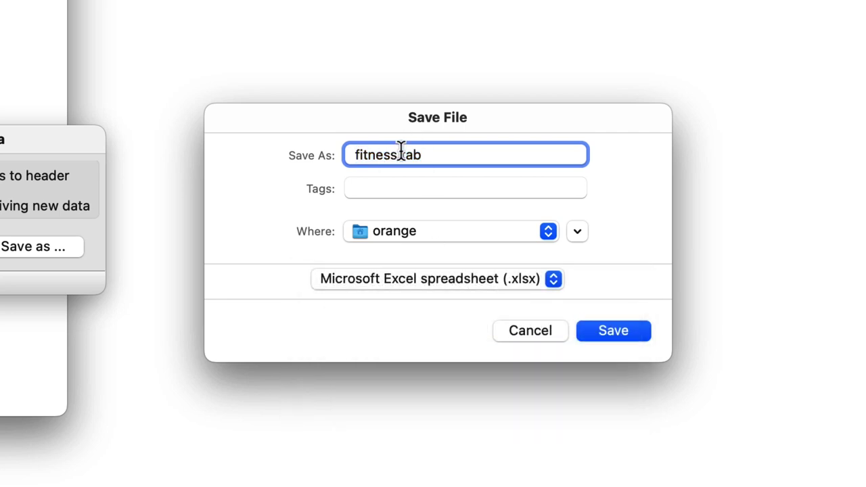
pyautogui.write('-no-')
pyautogui.write('eyes')
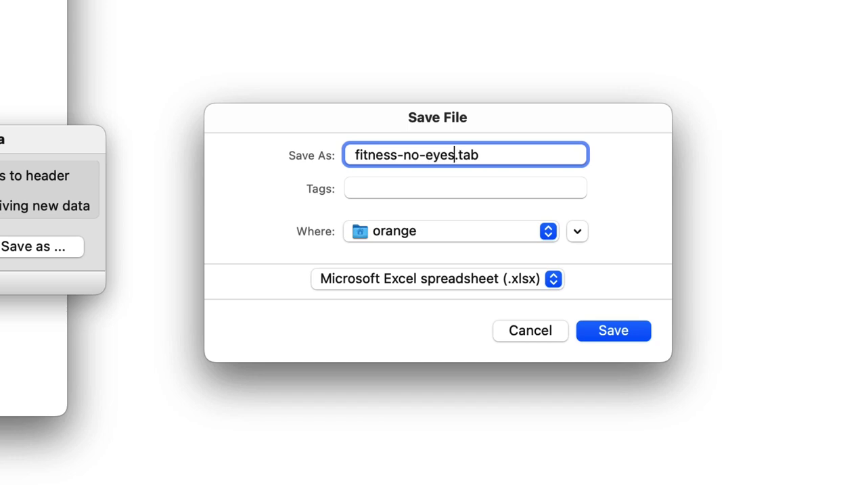
pyautogui.click(390, 226)
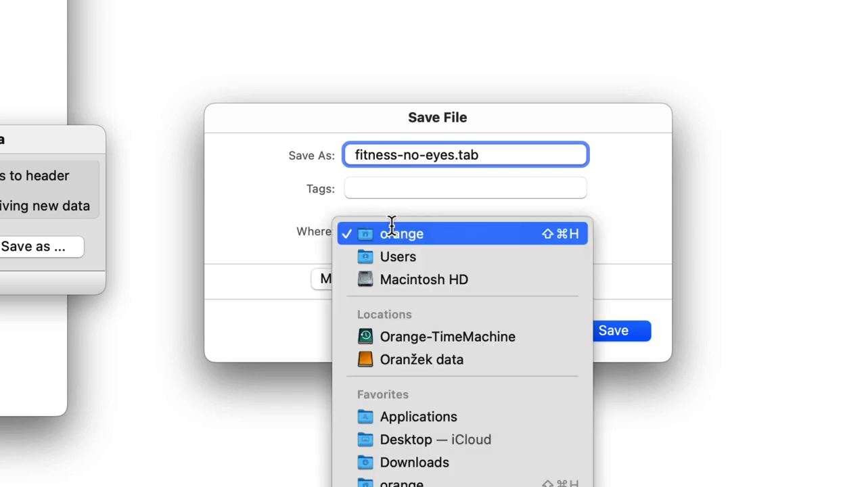
pyautogui.click(417, 440)
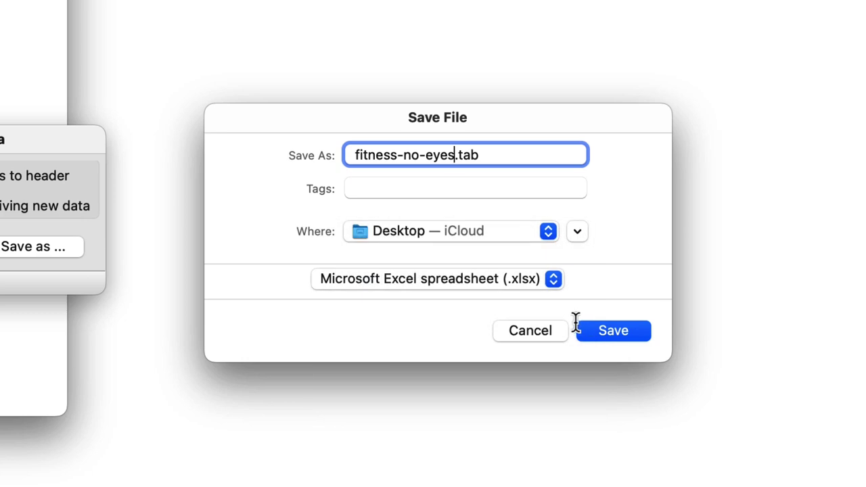
pyautogui.click(593, 325)
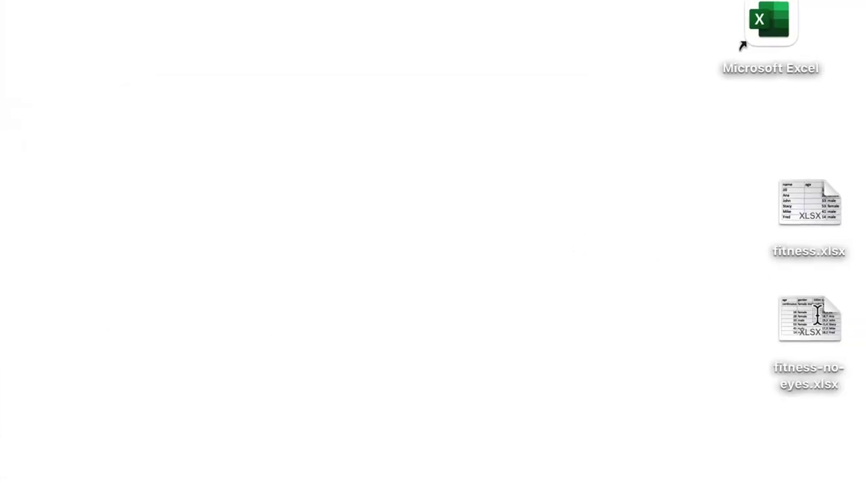
# Open fitness-no-eyes.xlsx from the Desktop in Excel.
pyautogui.click(809, 321)
pyautogui.doubleClick(809, 321)
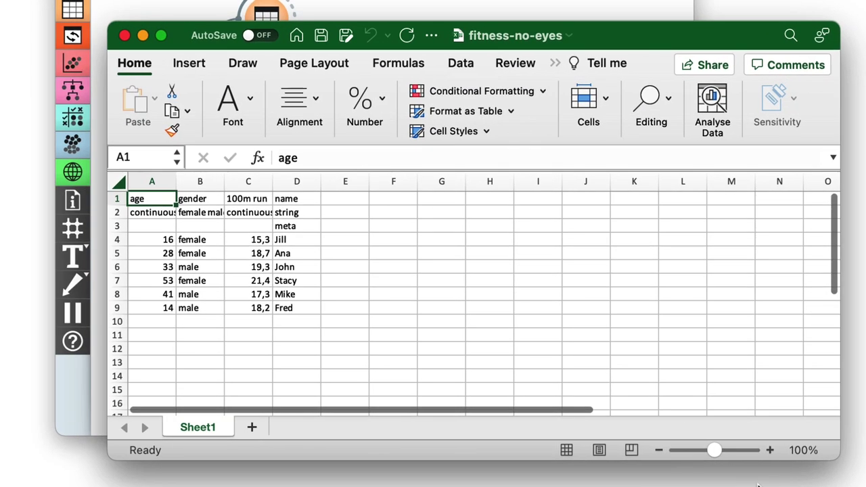